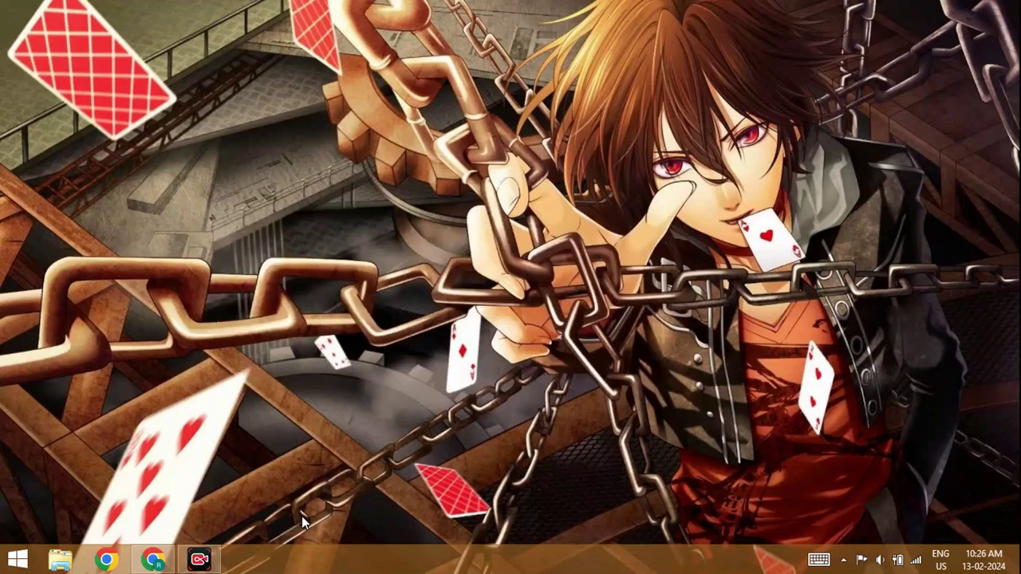
# Upload the Kesariya song to vocalremover.org for separation
pyautogui.click(153, 559)
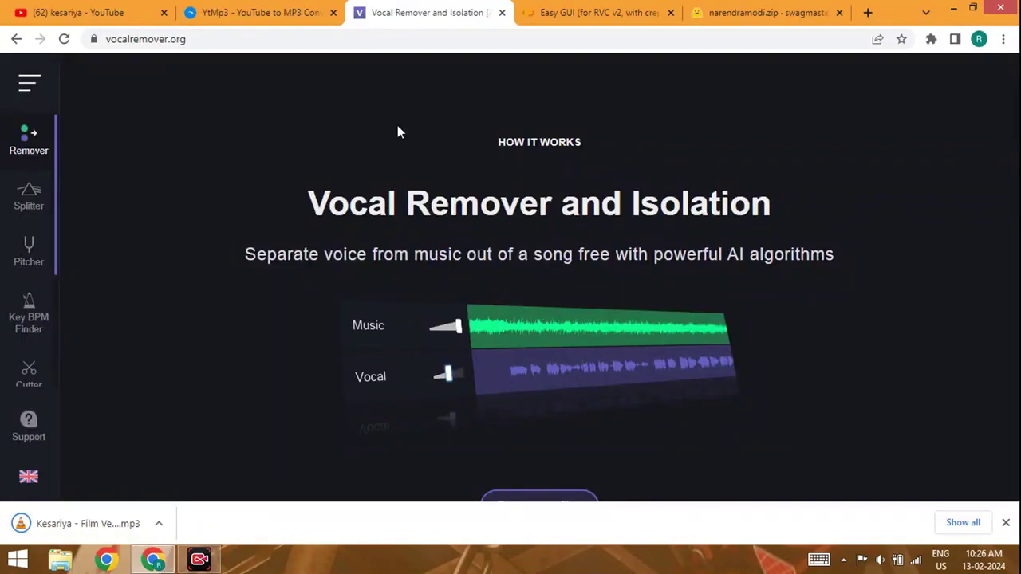
pyautogui.scroll(-2, 394, 300)
pyautogui.click(1006, 522)
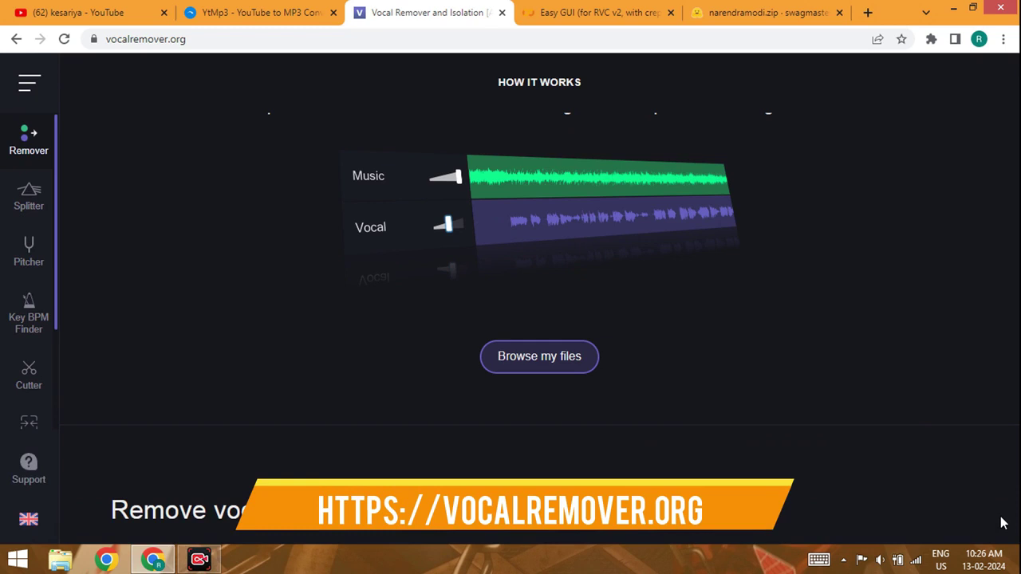
pyautogui.click(581, 365)
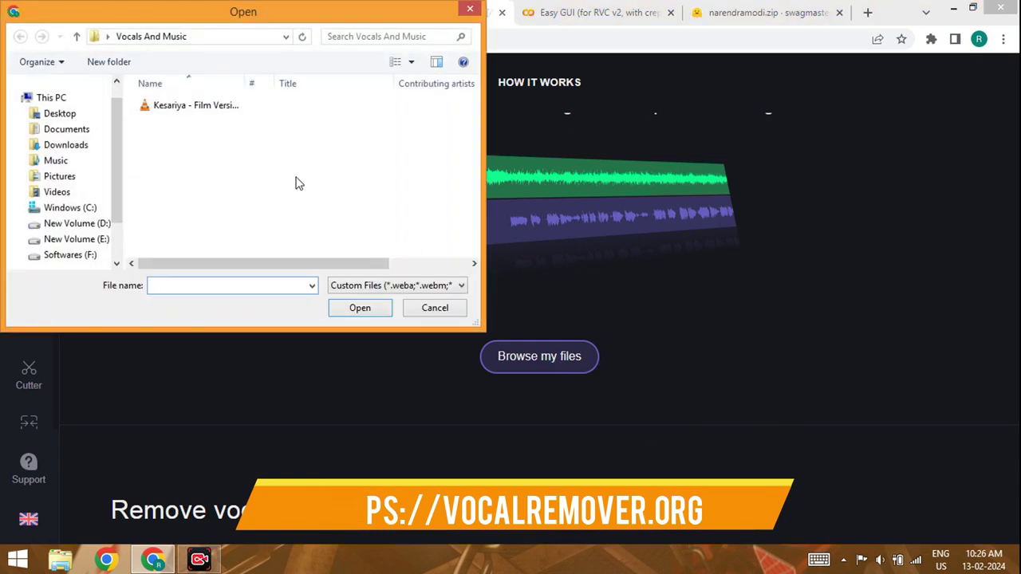
pyautogui.click(200, 109)
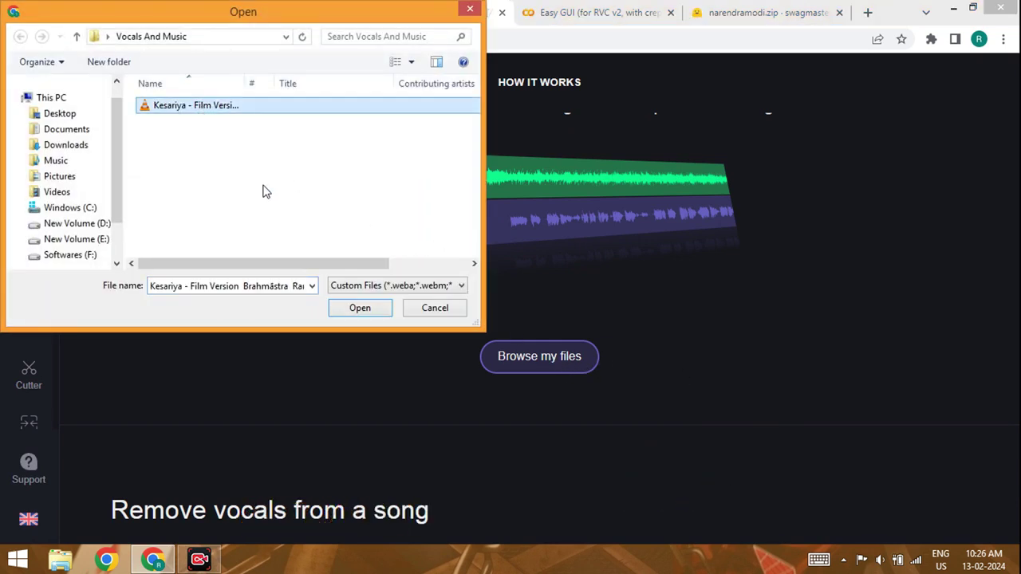
pyautogui.click(355, 314)
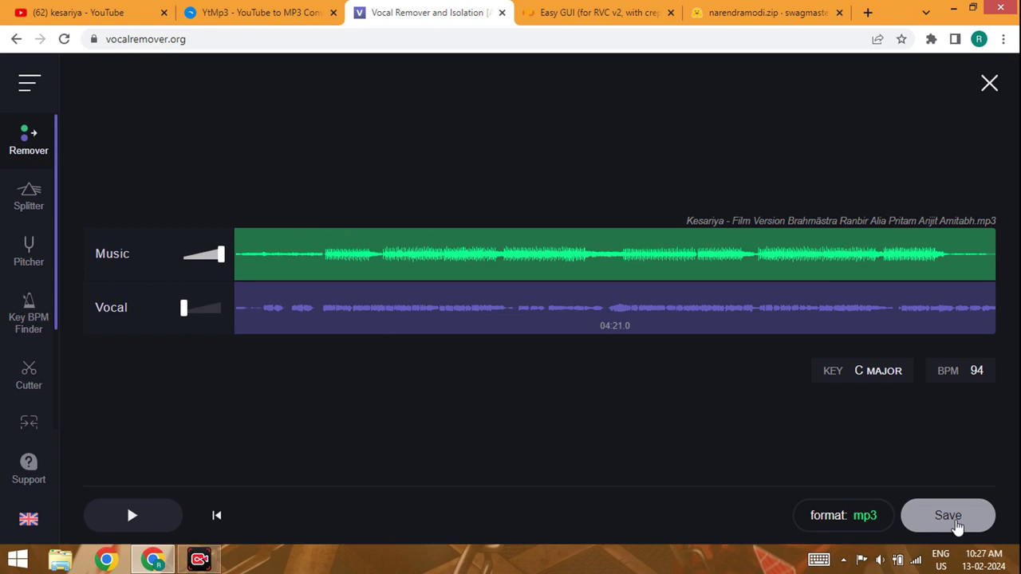
# Save both the music-only and vocal-only tracks as mp3 files
pyautogui.click(925, 518)
pyautogui.click(870, 393)
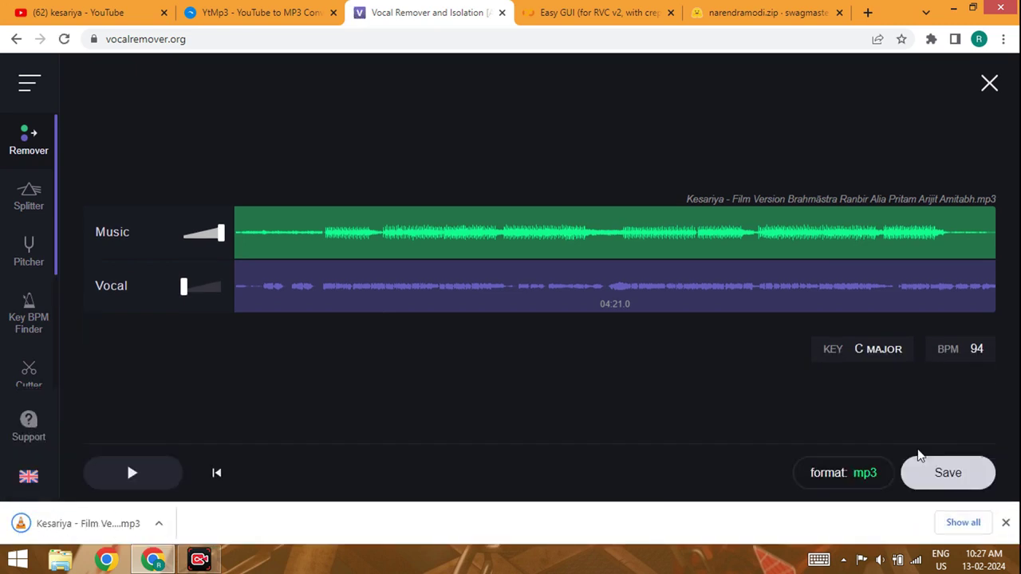
pyautogui.click(925, 511)
pyautogui.click(859, 430)
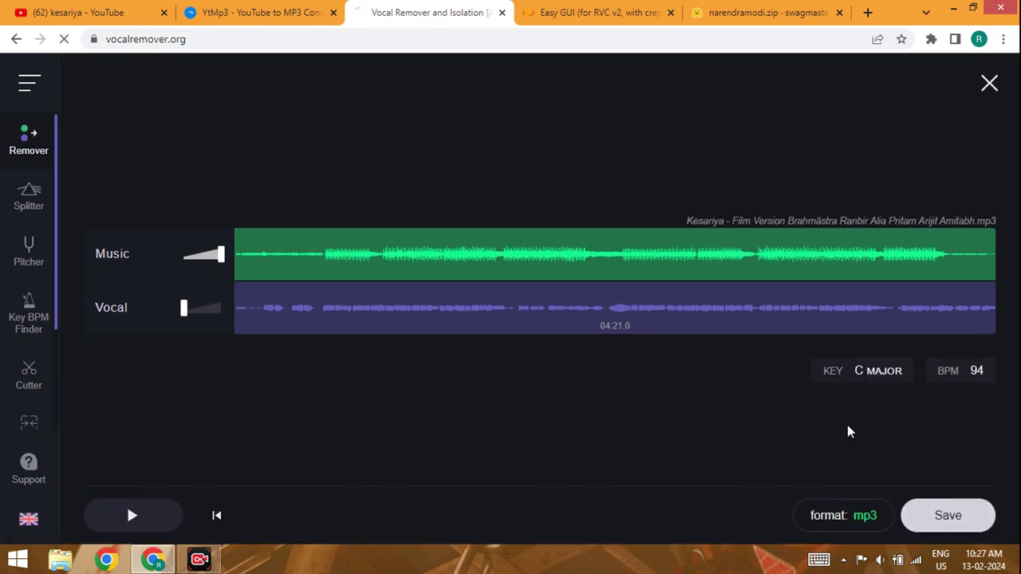
pyautogui.click(1004, 524)
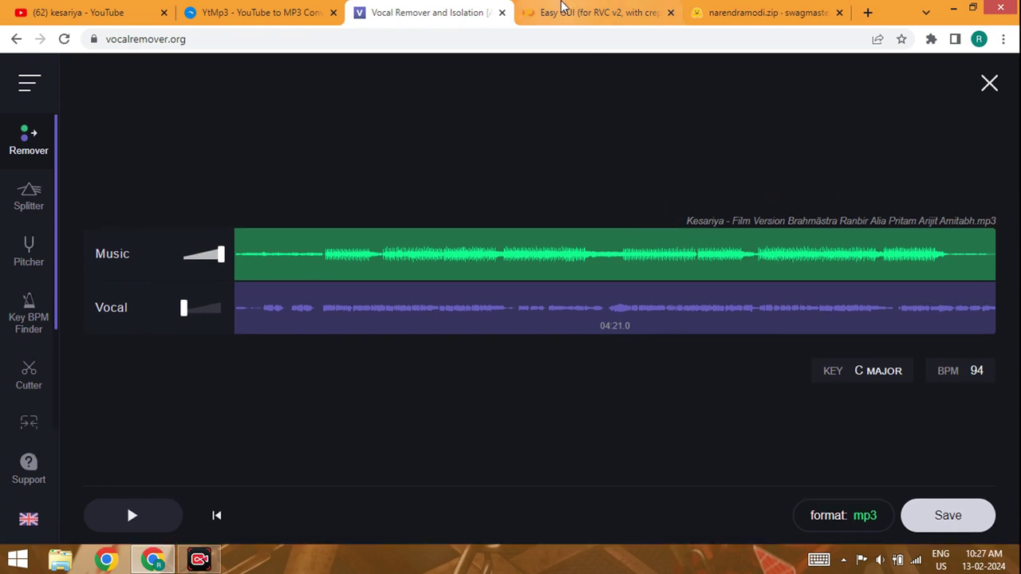
pyautogui.click(571, 11)
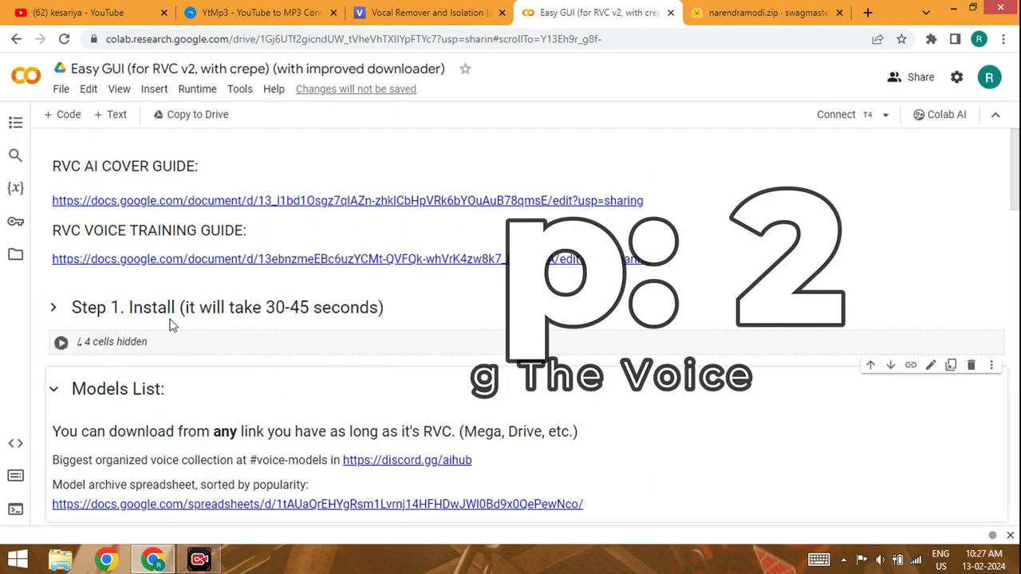
# Run the Step 1 install cells on a T4 runtime, accepting both warnings
pyautogui.click(61, 342)
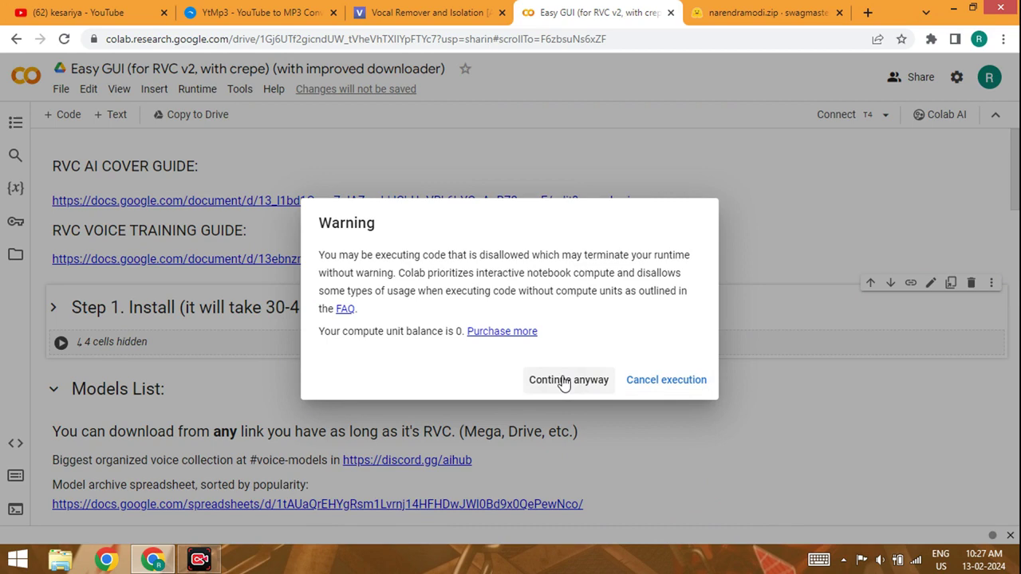
pyautogui.click(571, 380)
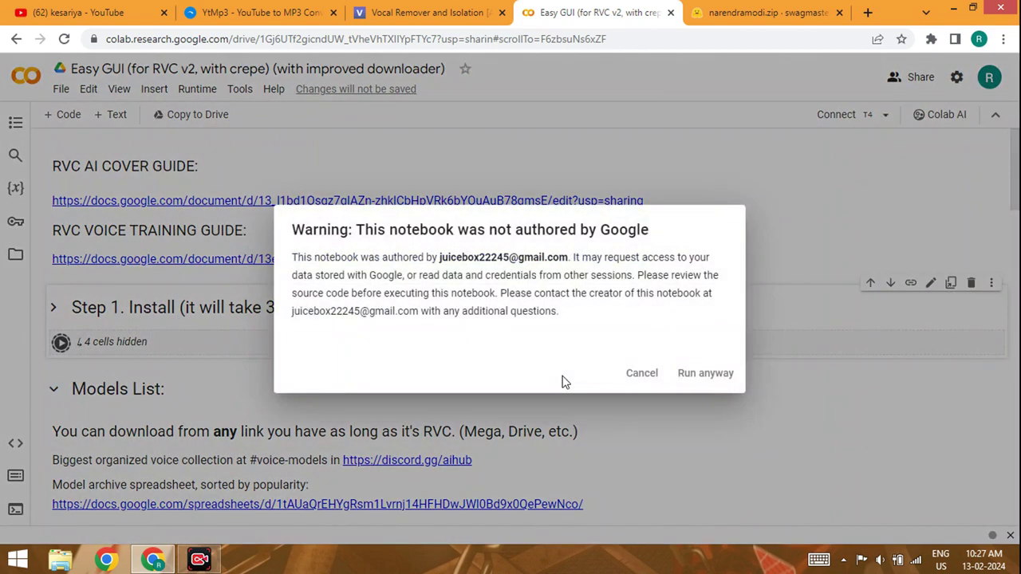
pyautogui.click(703, 381)
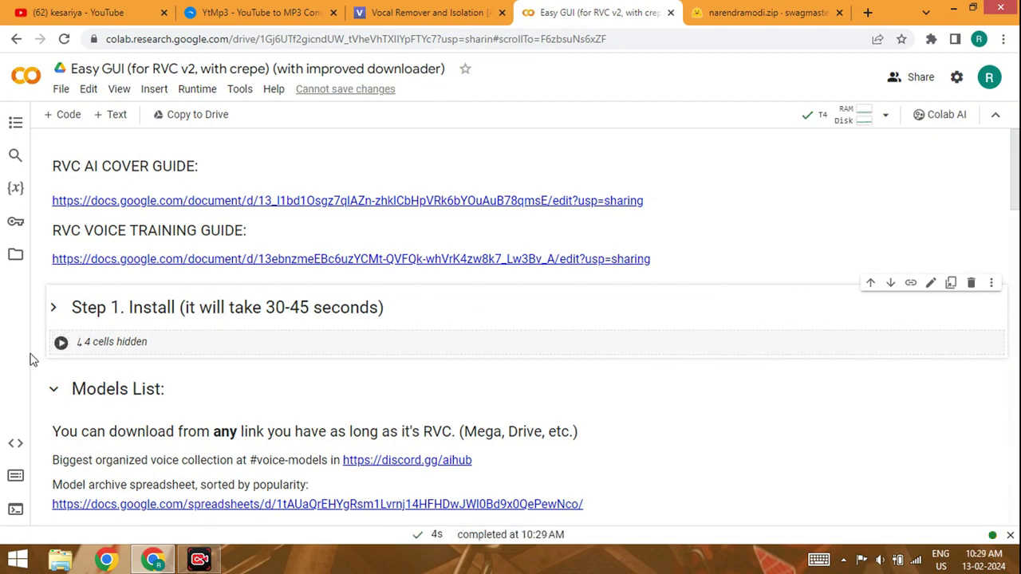
# Replace Step 2's url with the narendramodi.zip Hugging Face link
pyautogui.scroll(-3, 35, 361)
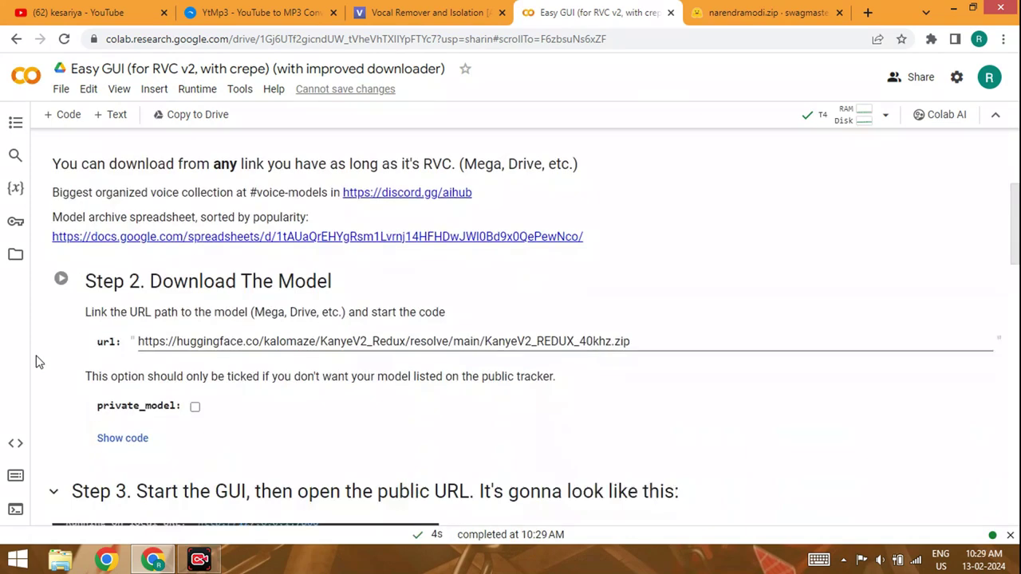
pyautogui.click(720, 6)
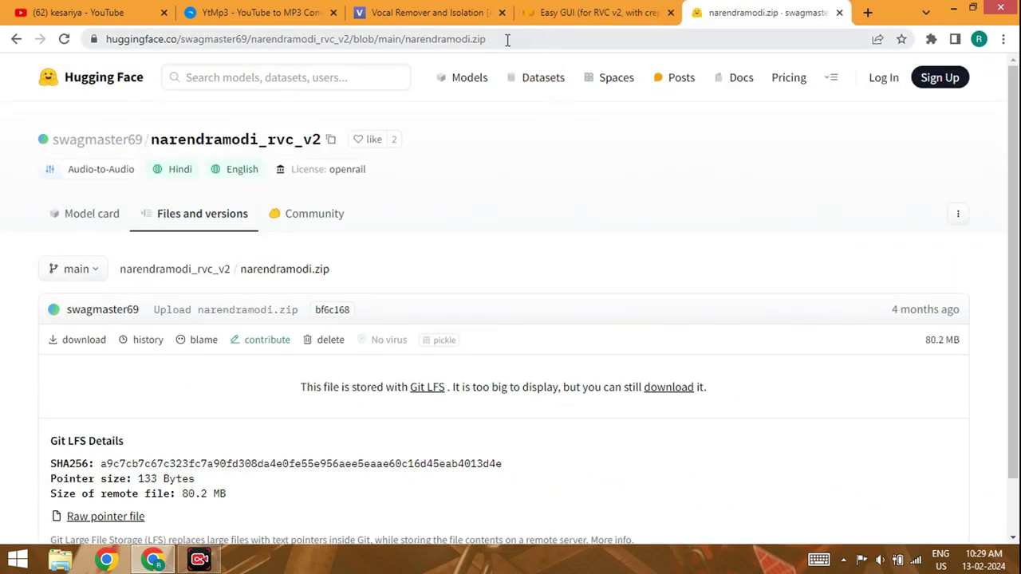
pyautogui.click(501, 40)
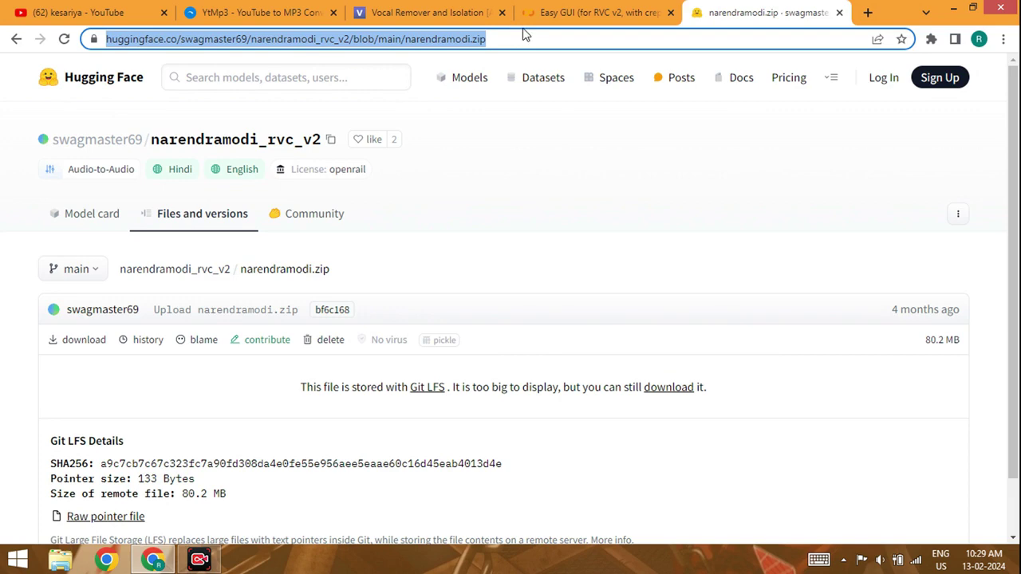
pyautogui.click(565, 12)
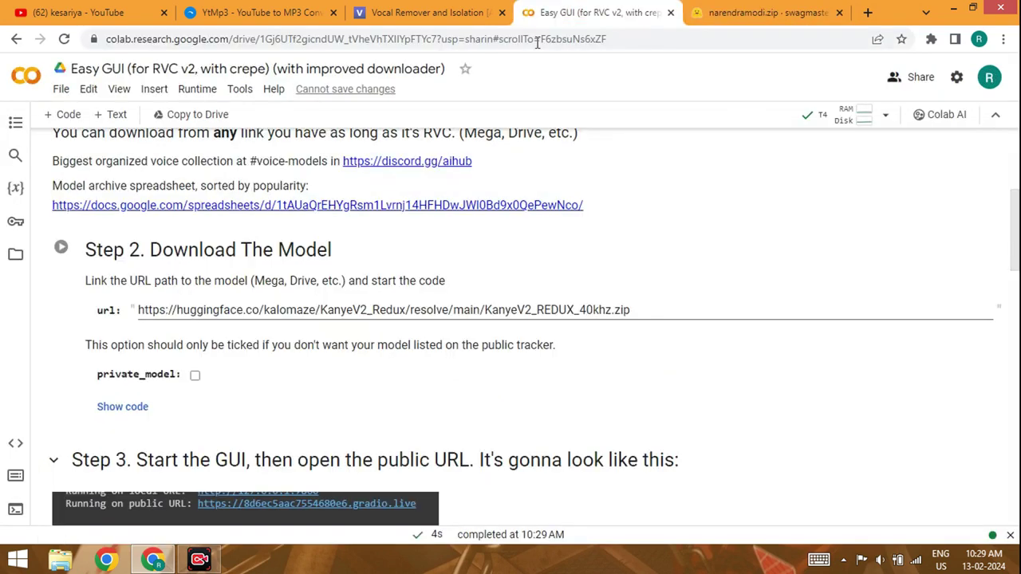
pyautogui.tripleClick(278, 310)
pyautogui.rightClick(279, 310)
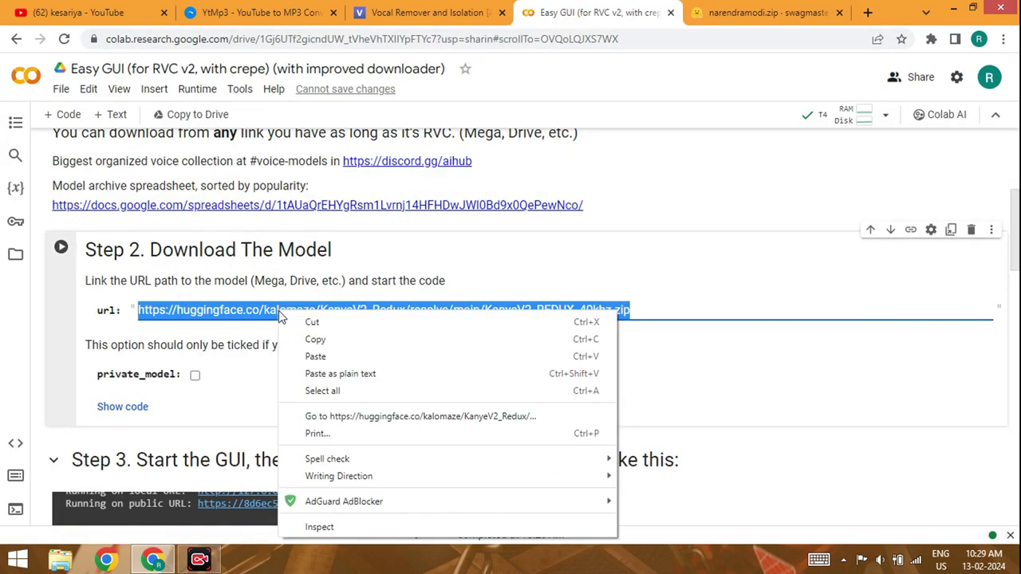
pyautogui.click(332, 357)
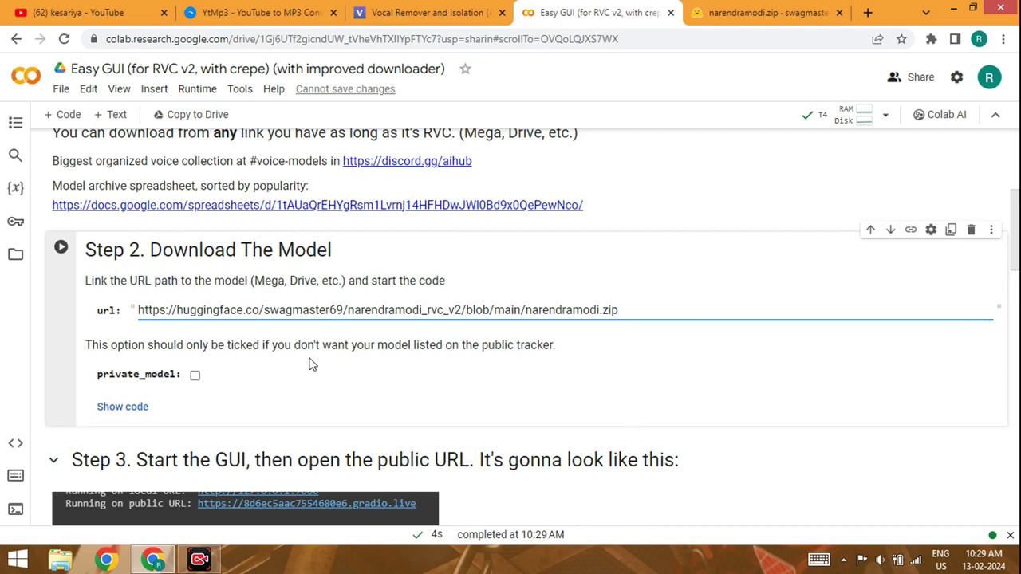
# Run Step 2 to download and import the narendramodi model
pyautogui.scroll(-1, 311, 363)
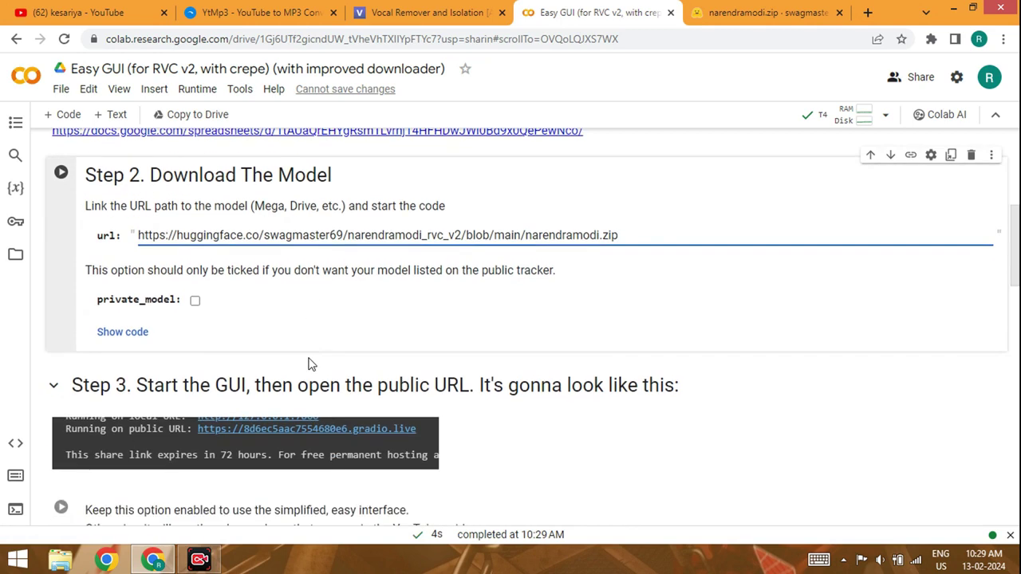
pyautogui.click(61, 175)
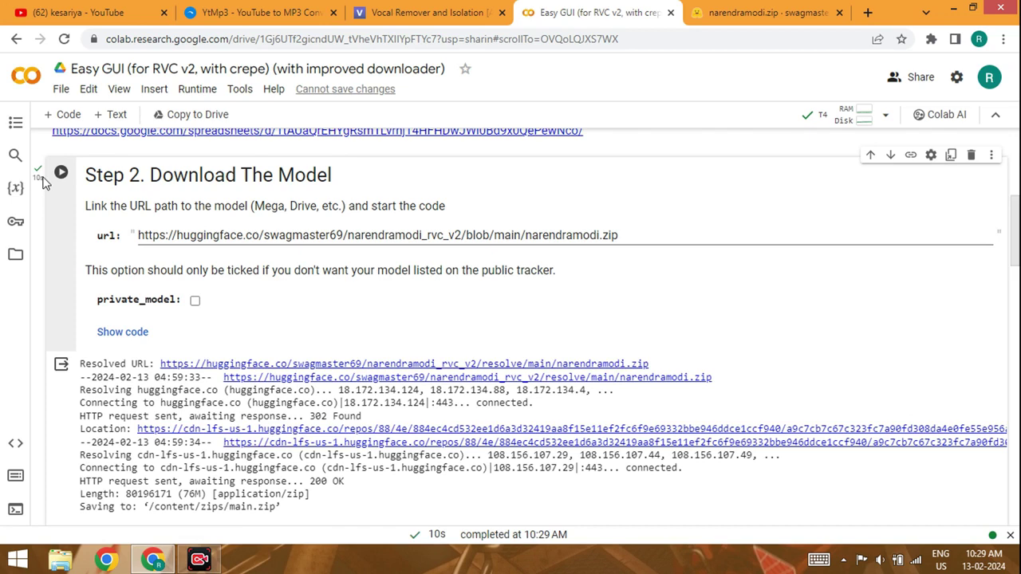
pyautogui.scroll(-7, 35, 175)
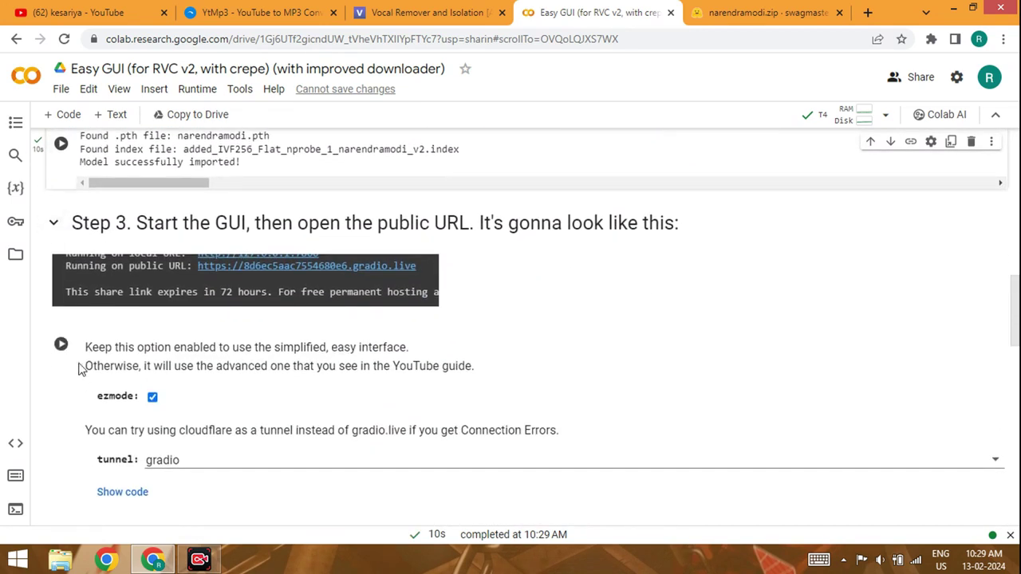
# Launch the RVC GUI and open its public gradio.live link in a new tab
pyautogui.click(62, 347)
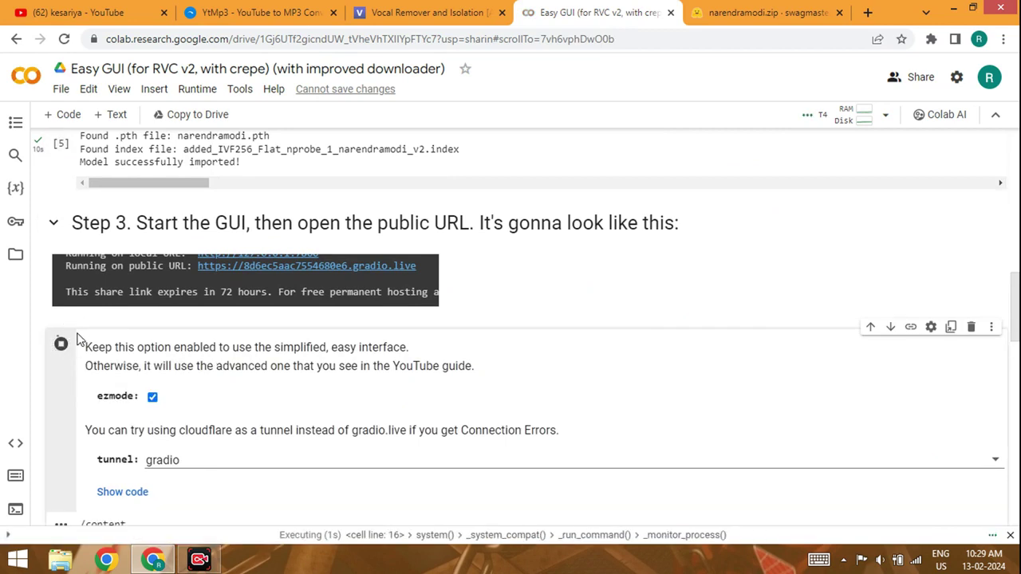
pyautogui.scroll(-4, 80, 334)
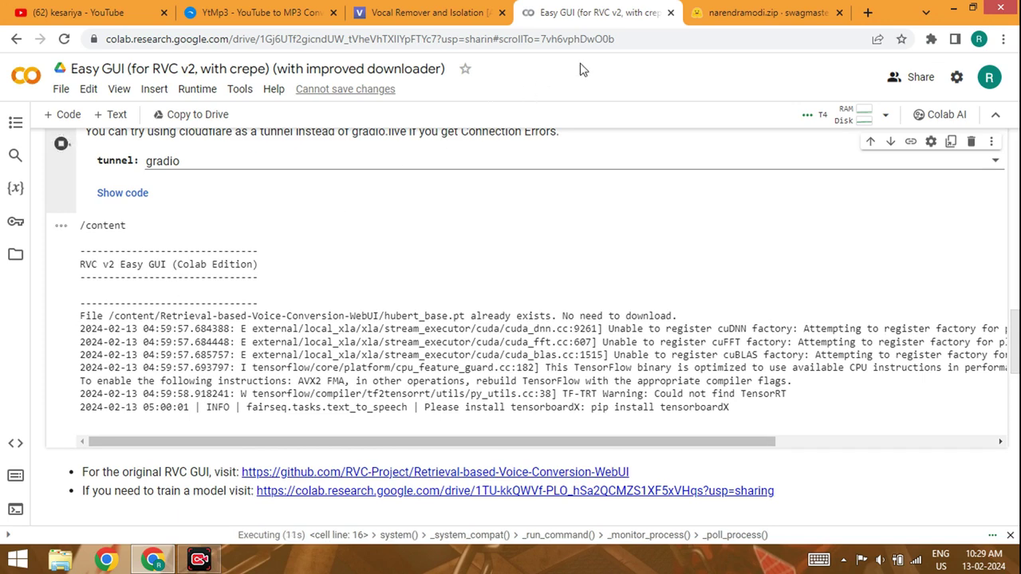
pyautogui.click(840, 13)
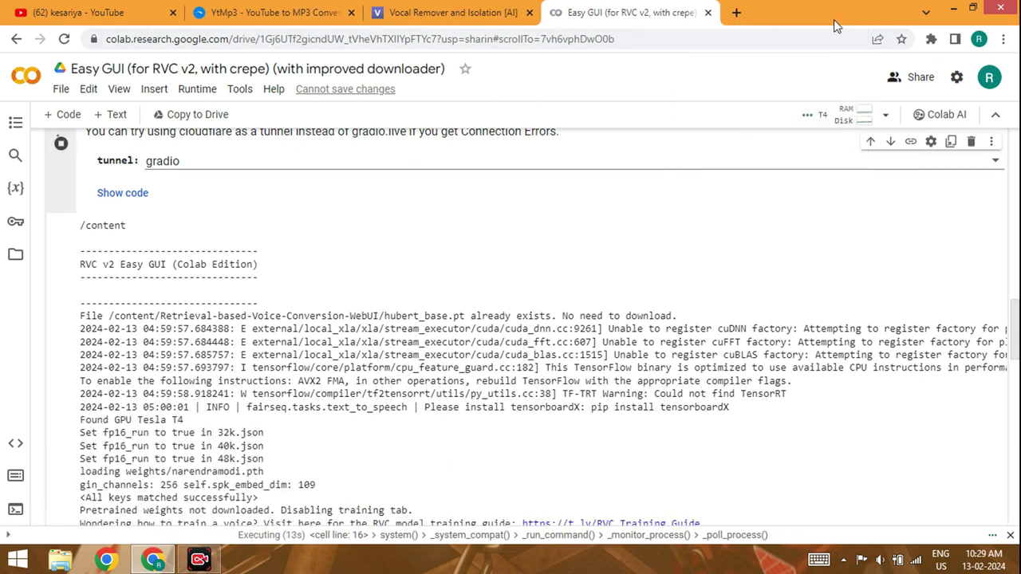
pyautogui.scroll(-2, 628, 214)
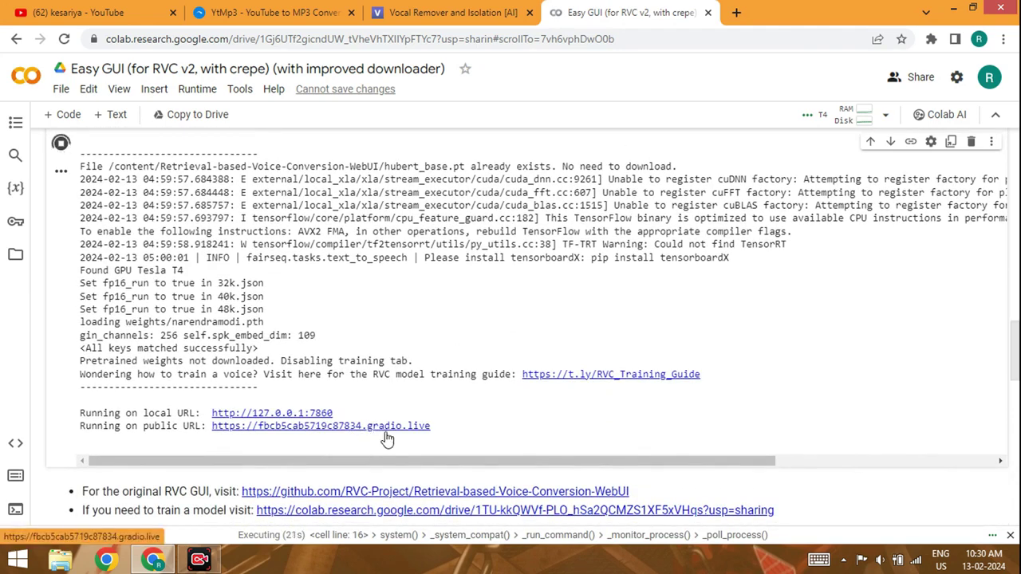
pyautogui.rightClick(382, 429)
pyautogui.click(461, 299)
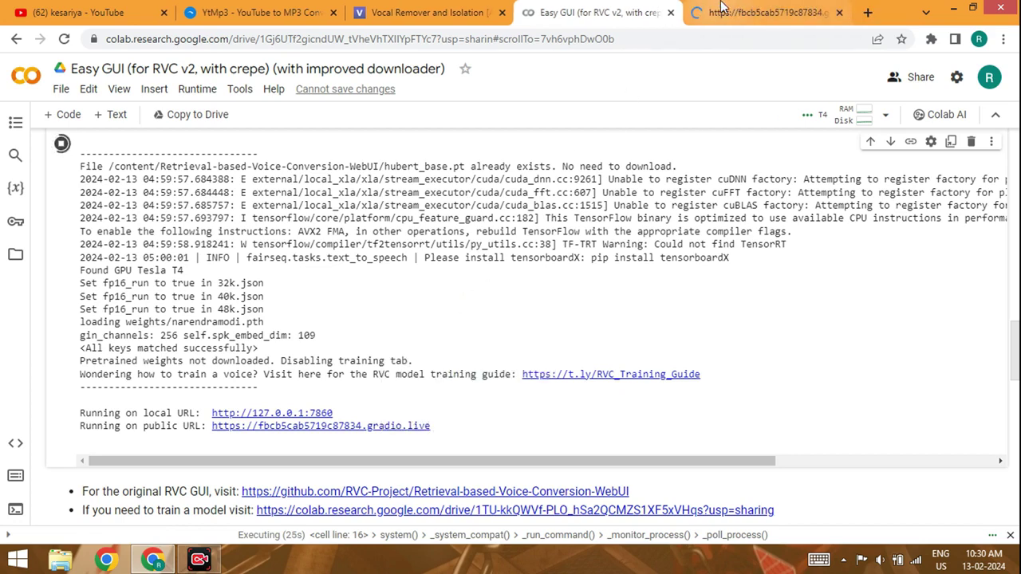
pyautogui.hotkey('ctrl', 'Tab')
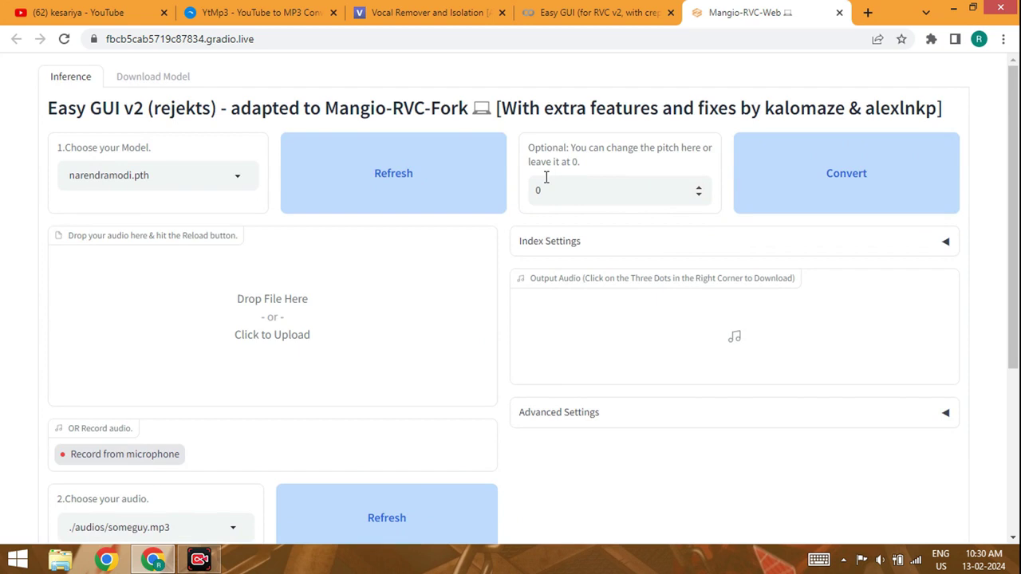
# Upload the Kesariya vocals and convert them with the narendramodi.pth voice
pyautogui.click(274, 355)
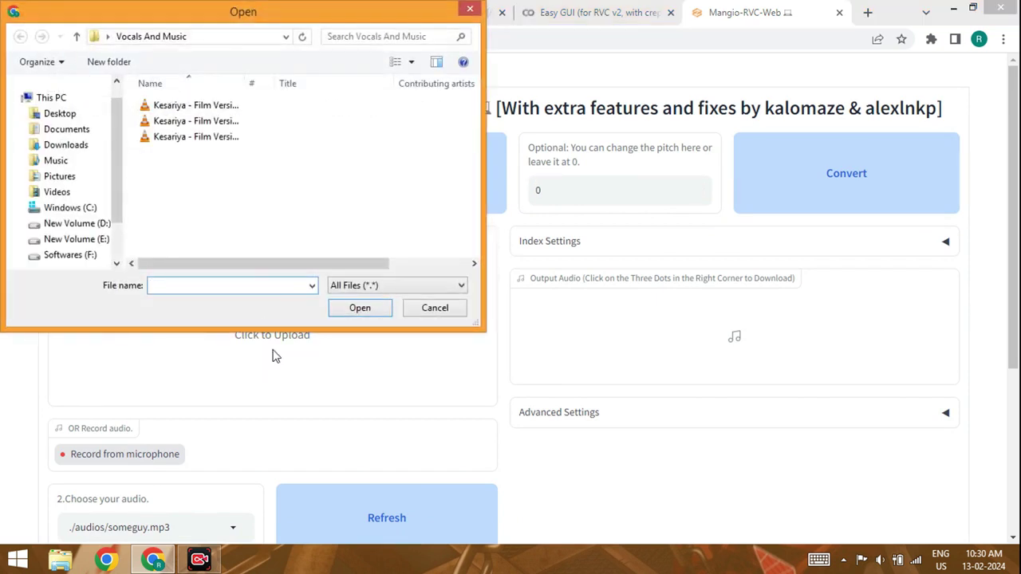
pyautogui.click(458, 124)
pyautogui.click(386, 310)
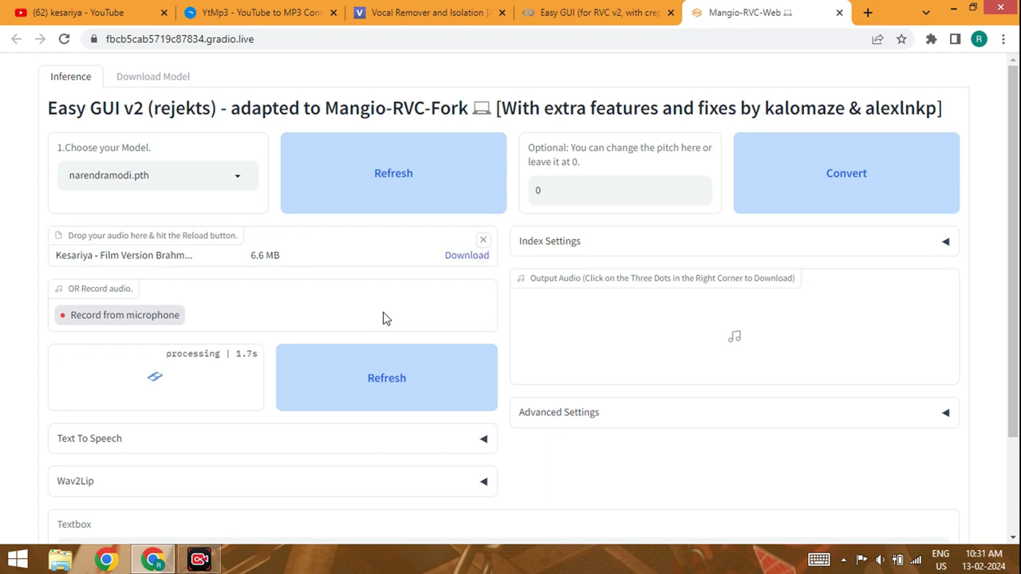
pyautogui.click(342, 391)
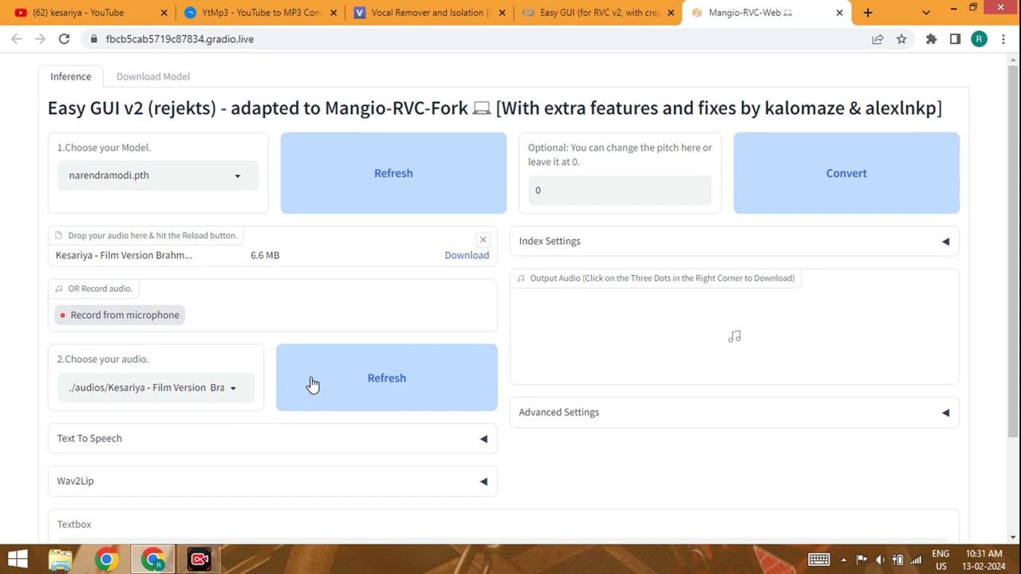
pyautogui.click(849, 155)
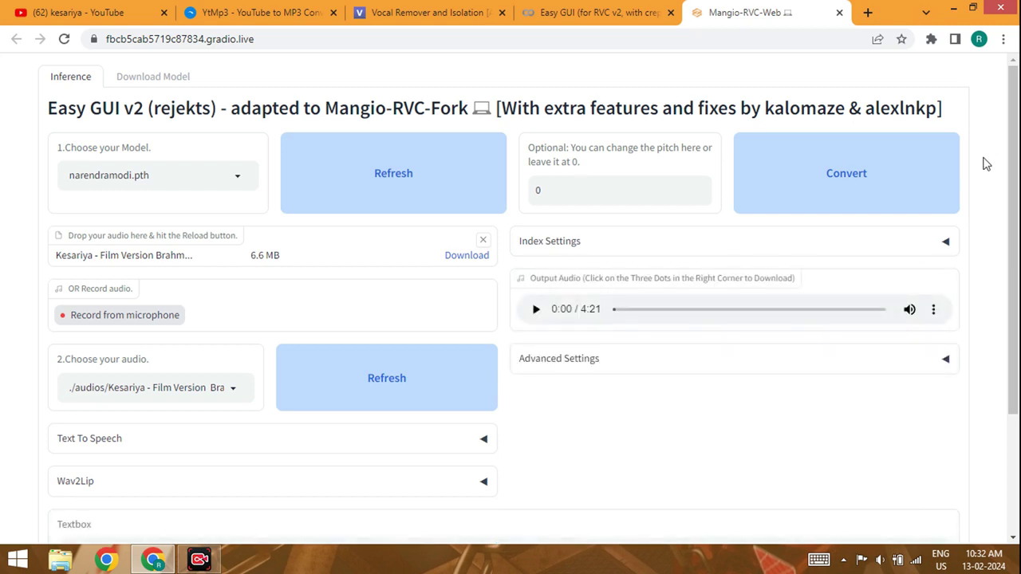
# Download the converted result as audio.wav and minimize Chrome
pyautogui.click(933, 311)
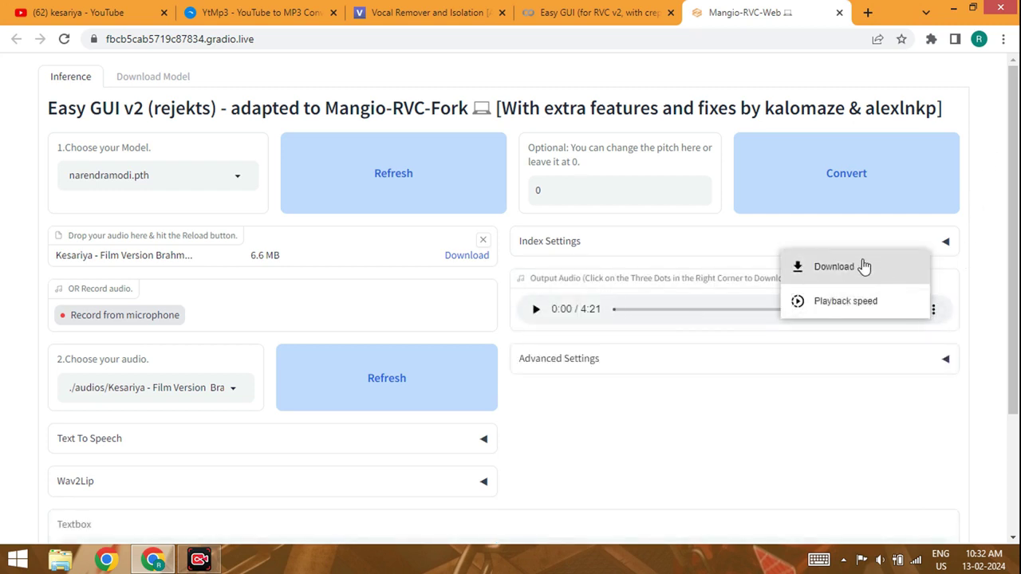
pyautogui.click(861, 266)
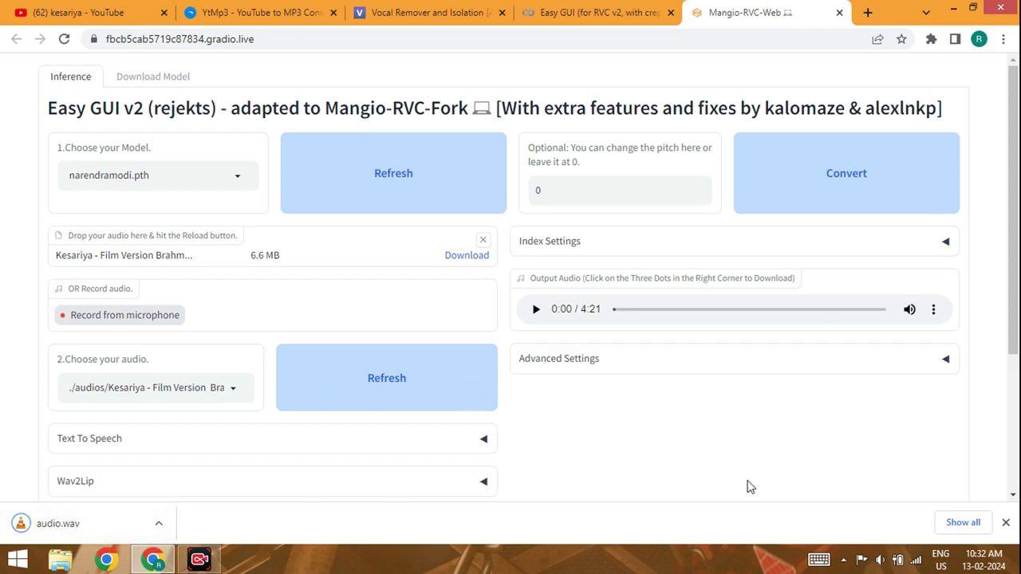
pyautogui.click(1005, 522)
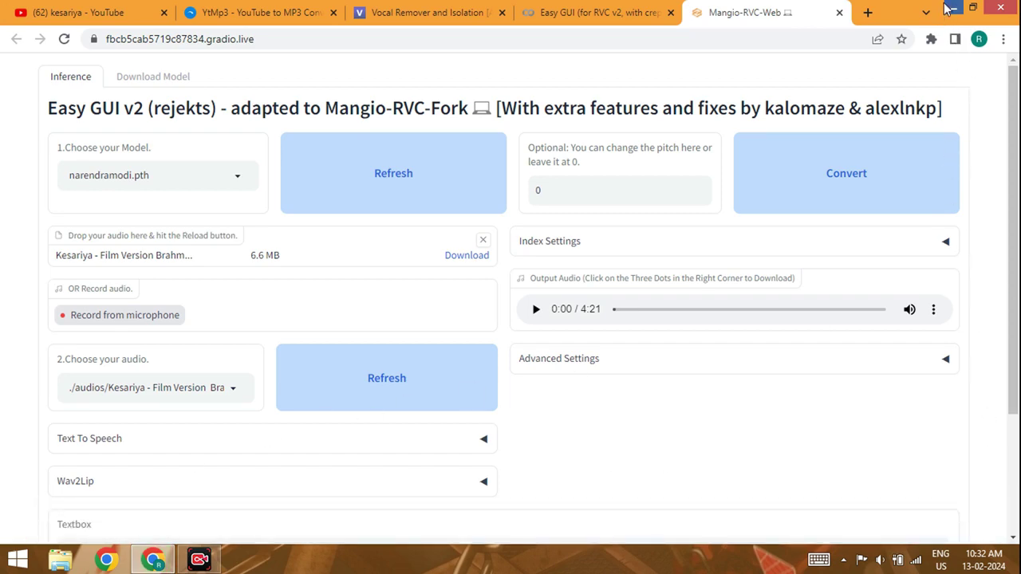
pyautogui.click(949, 8)
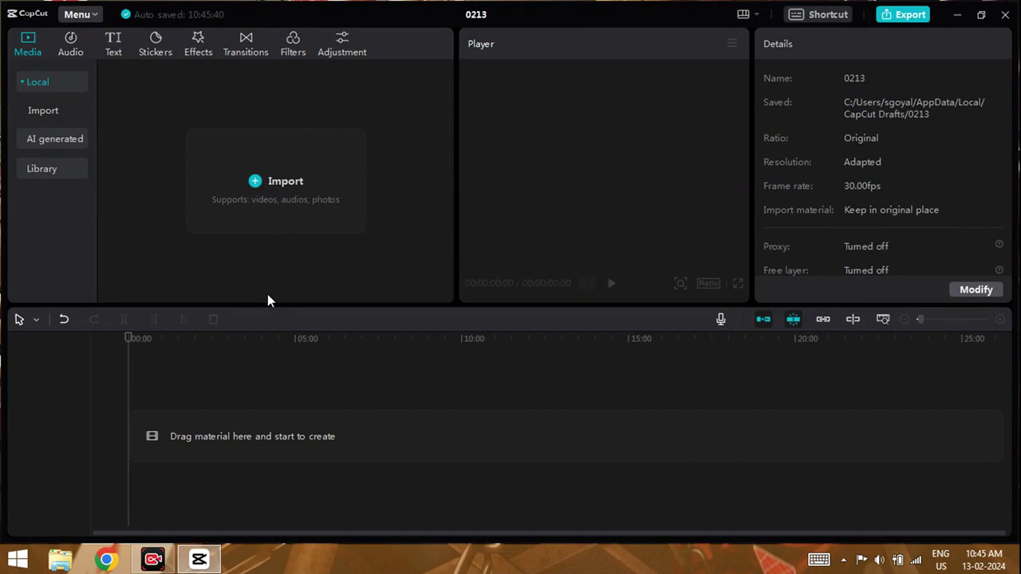
# Import audio.wav and the Kesariya music mp3 into CapCut
pyautogui.click(288, 191)
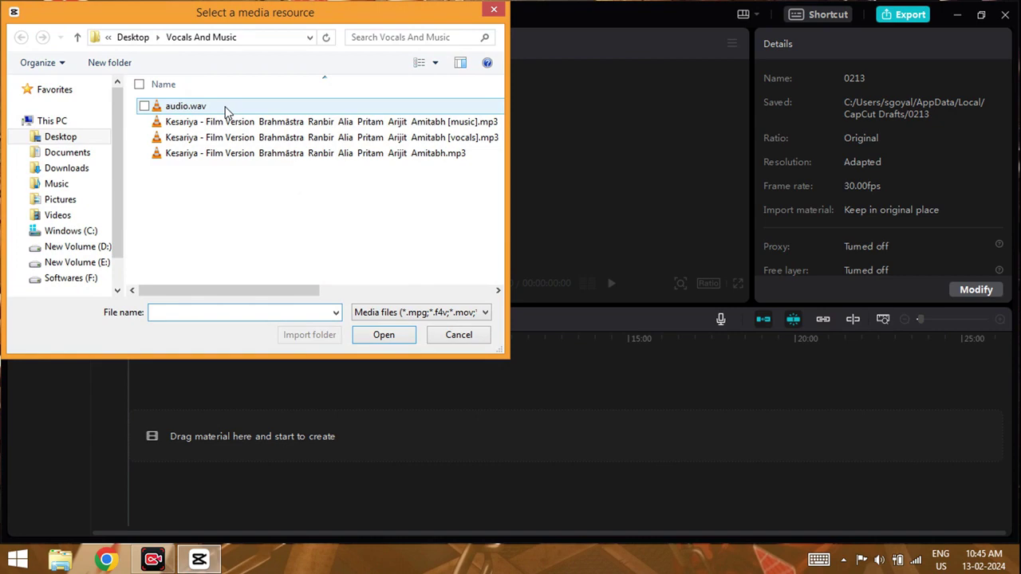
pyautogui.click(225, 107)
pyautogui.click(241, 122)
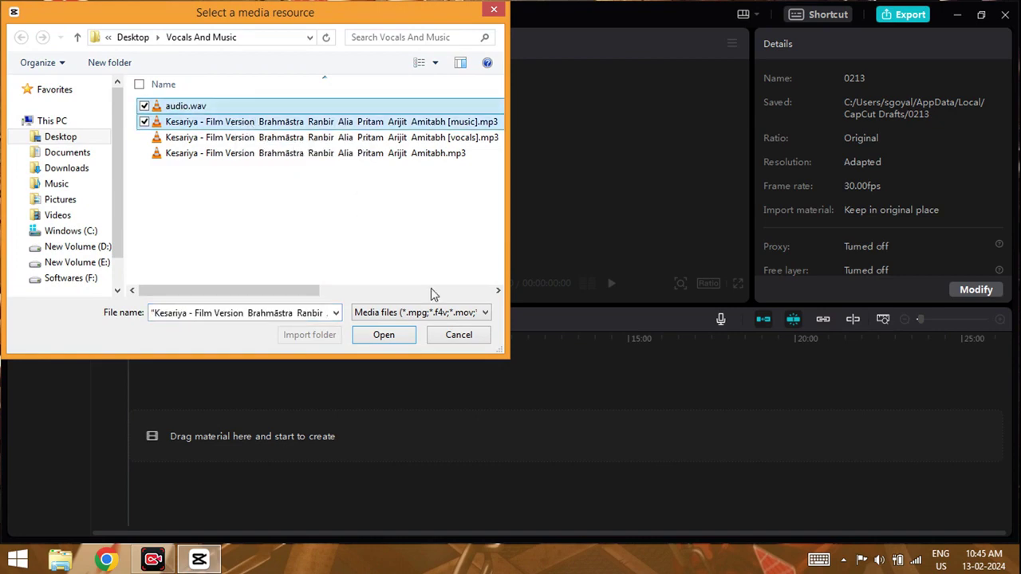
pyautogui.click(397, 338)
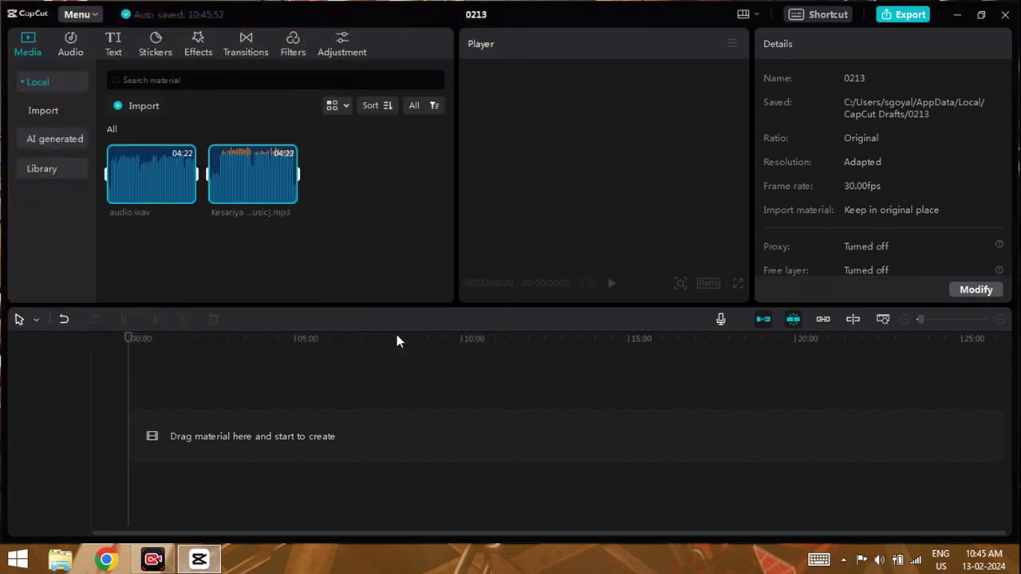
# Add both clips to the timeline, moving the music onto its own track at 0:00
pyautogui.click(290, 197)
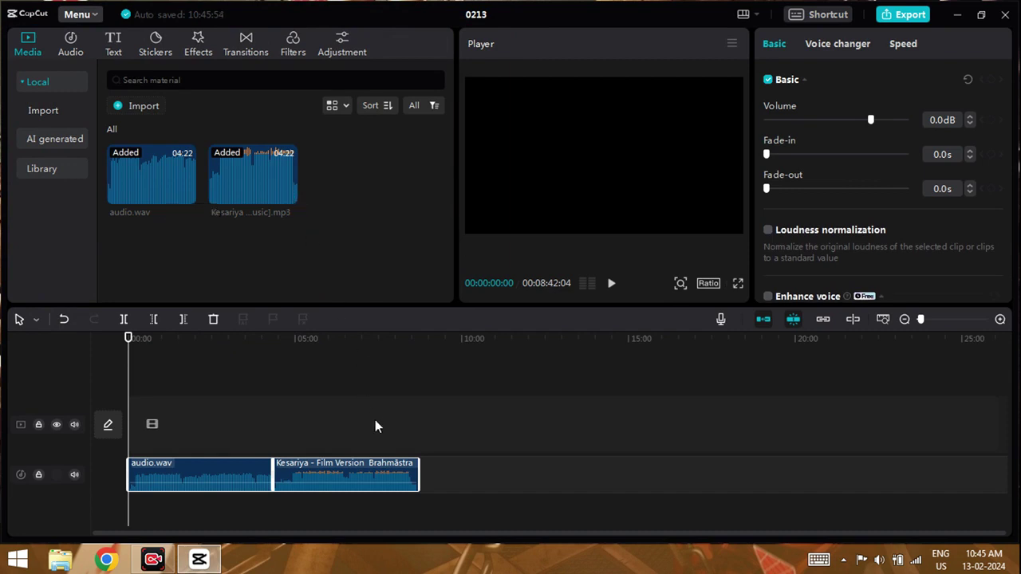
pyautogui.click(365, 471)
pyautogui.moveTo(353, 472)
pyautogui.mouseDown()
pyautogui.moveTo(259, 420)
pyautogui.moveTo(199, 431)
pyautogui.mouseUp()
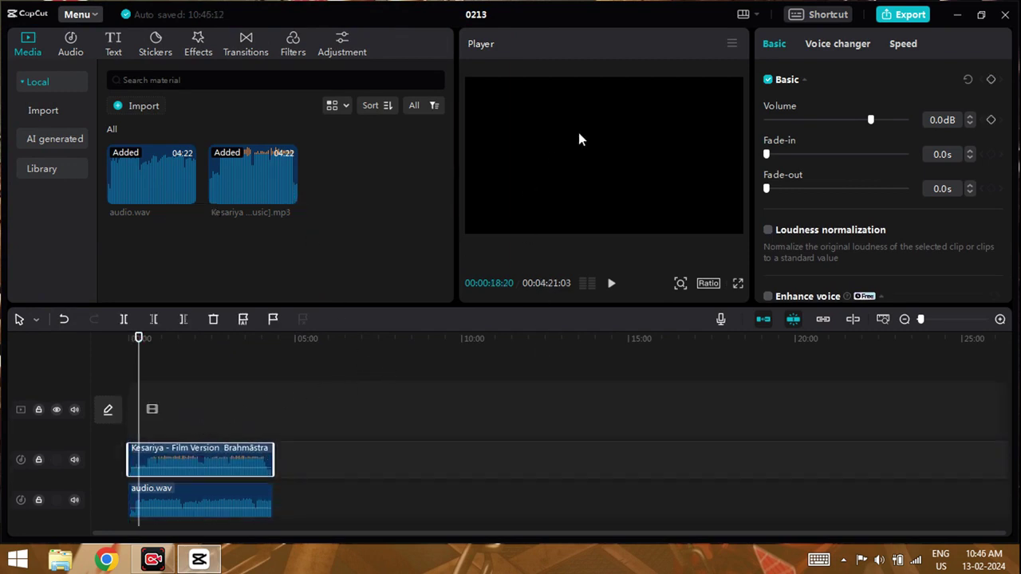
# Export project 0213 as a 4m 22s MP3 audio file
pyautogui.click(888, 20)
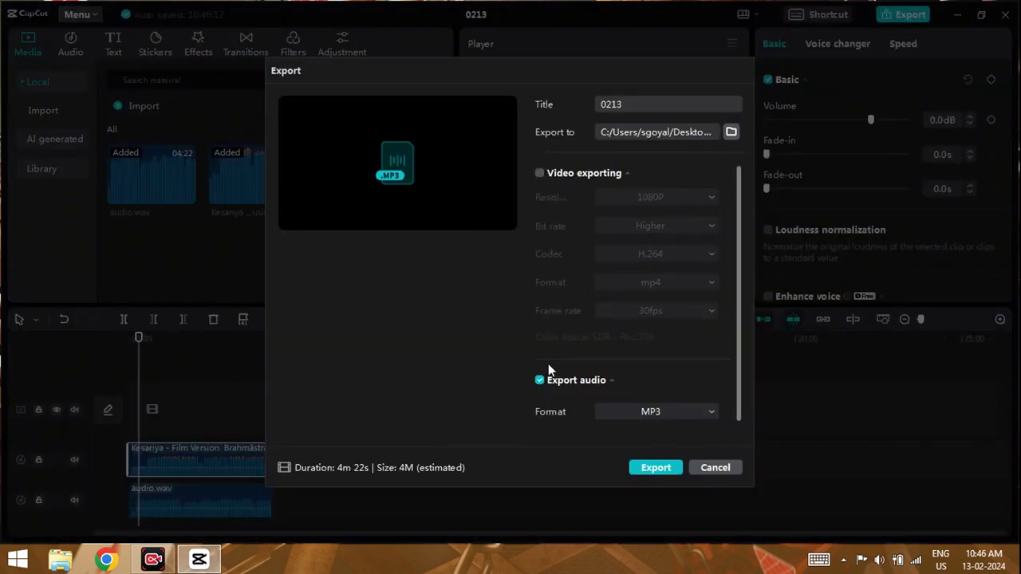
pyautogui.click(656, 468)
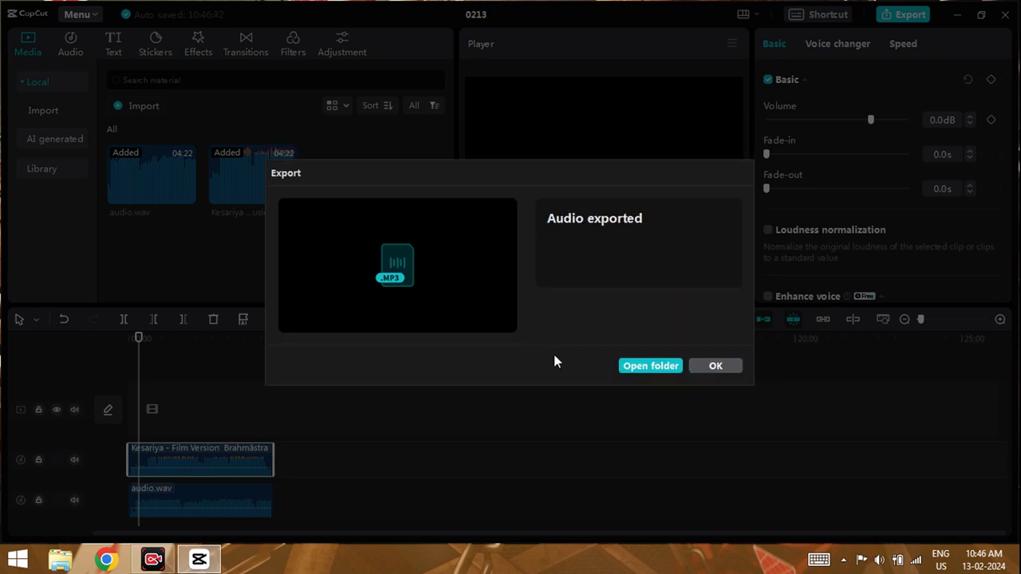
pyautogui.click(716, 367)
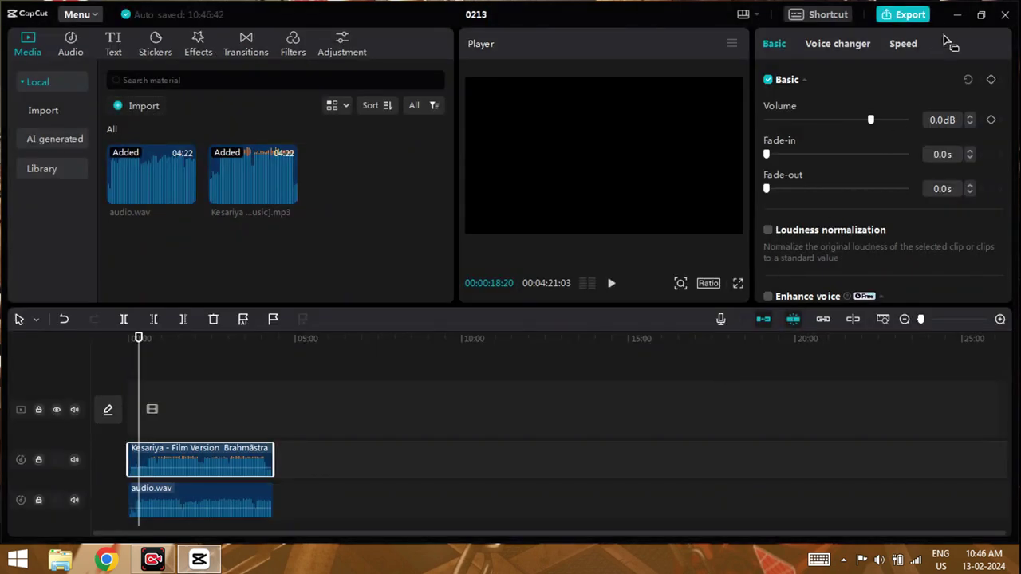